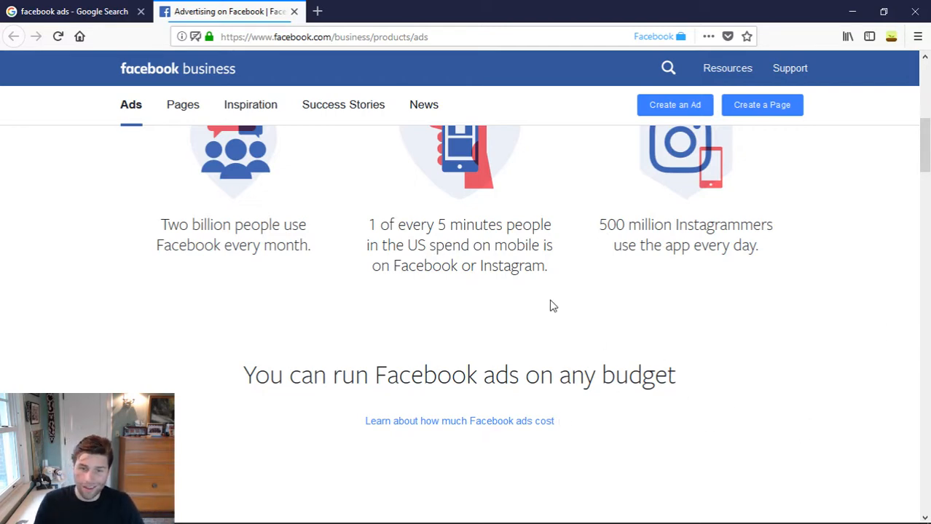
# - Start creating a new ad from the Facebook business advertising page
pyautogui.scroll(-2, 459, 299)
pyautogui.scroll(-3, 359, 448)
pyautogui.scroll(8, 359, 449)
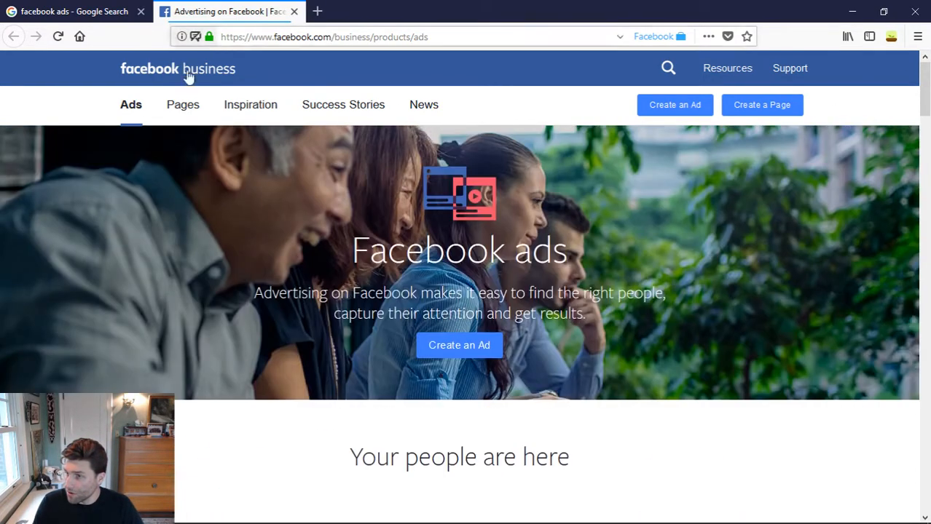
pyautogui.moveTo(167, 106)
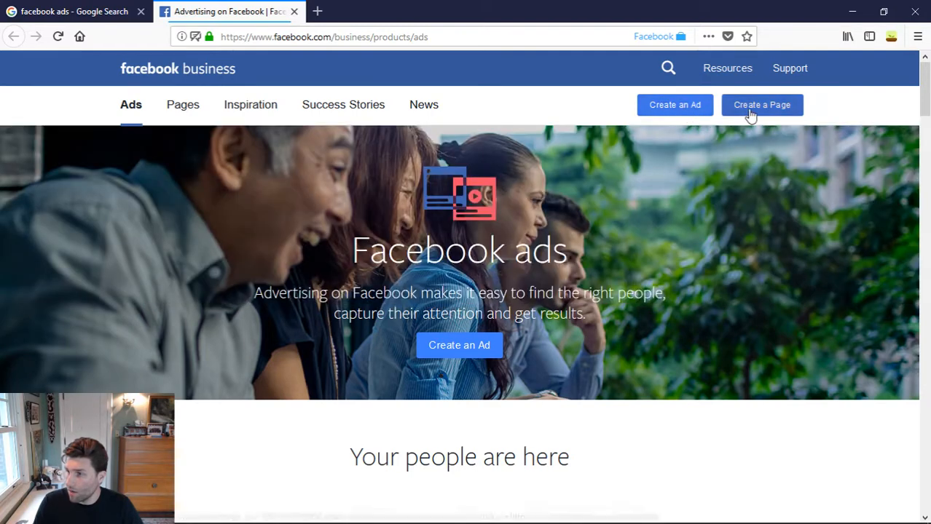
pyautogui.click(671, 117)
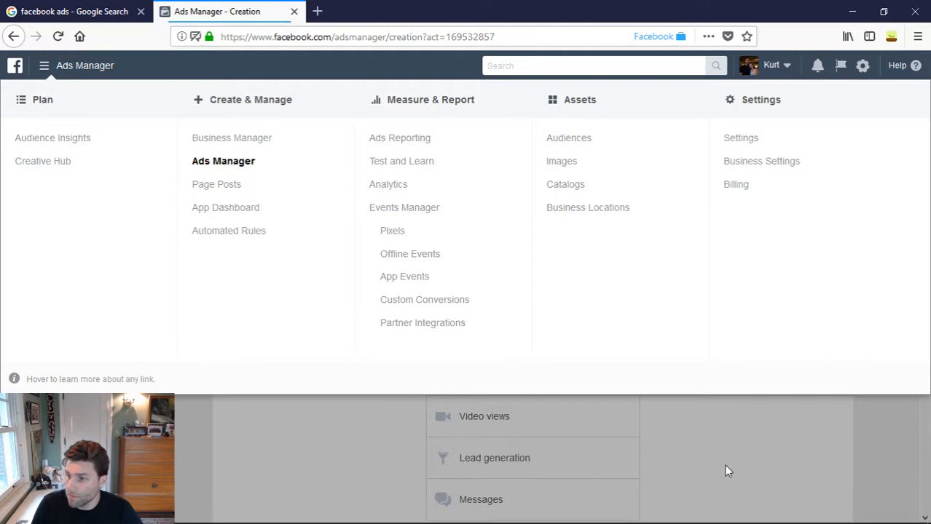
# - Close the Ads Manager tools overview and examine the marketing objectives and the list of available ad accounts
pyautogui.click(44, 65)
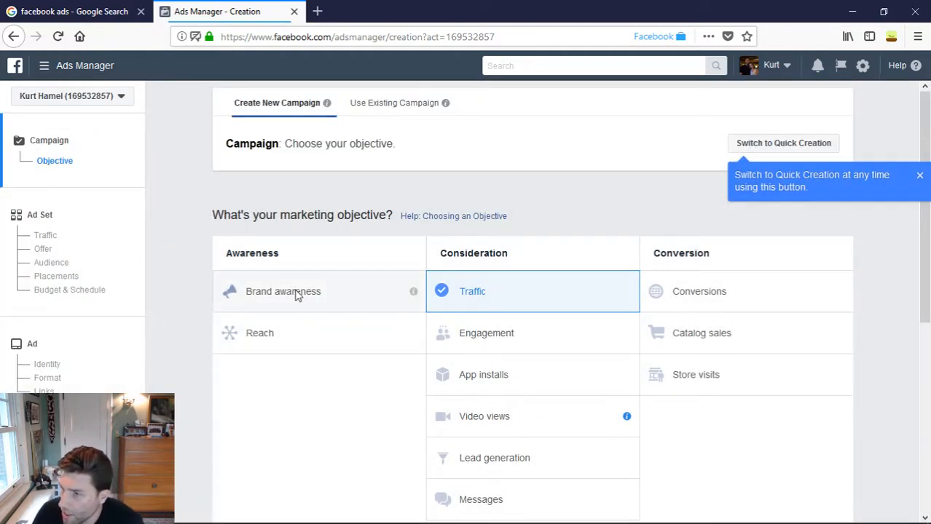
pyautogui.scroll(-3, 497, 205)
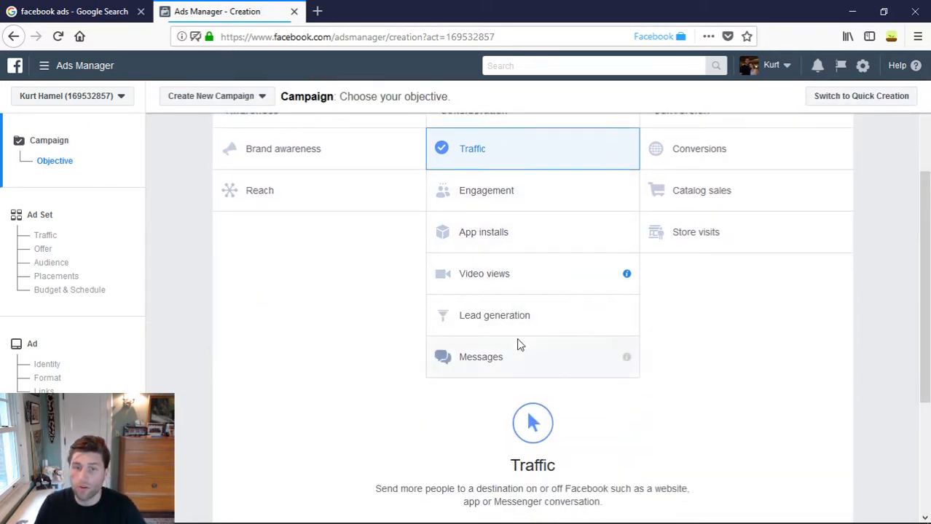
pyautogui.scroll(2, 520, 345)
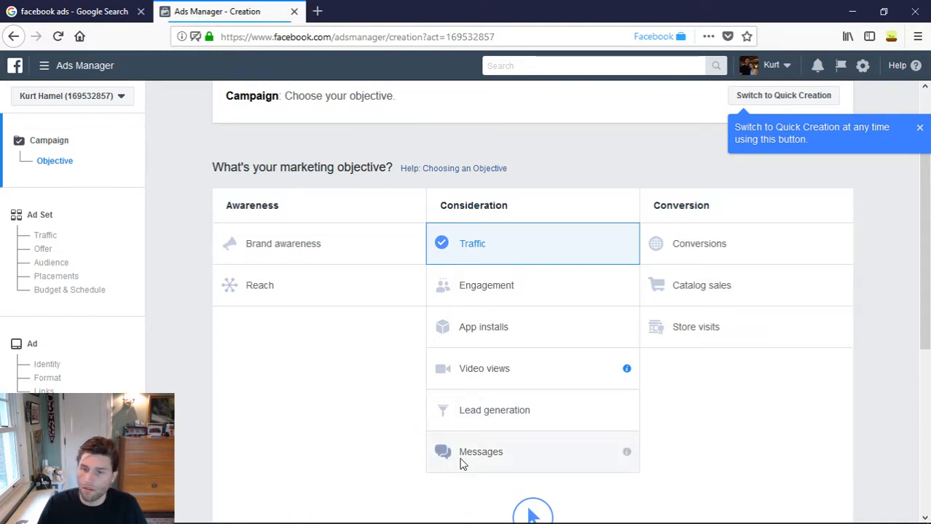
pyautogui.scroll(1, 765, 432)
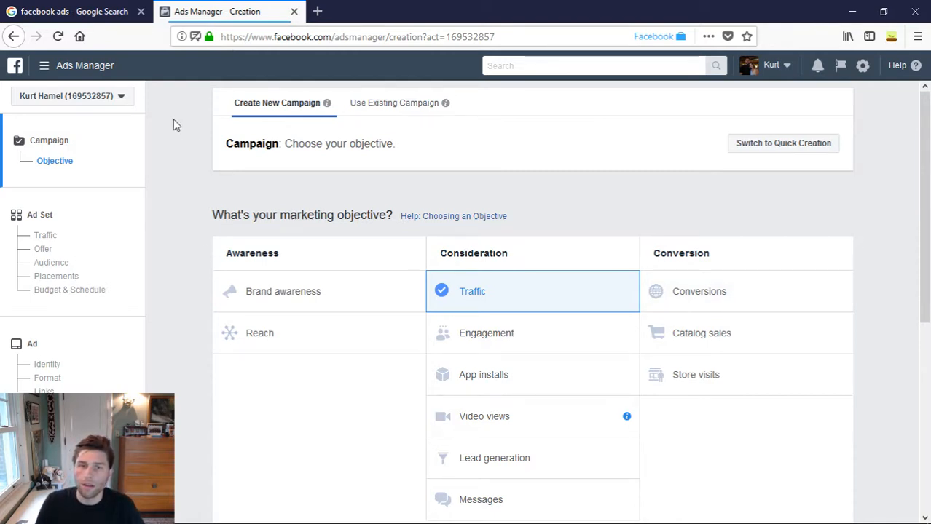
pyautogui.click(114, 104)
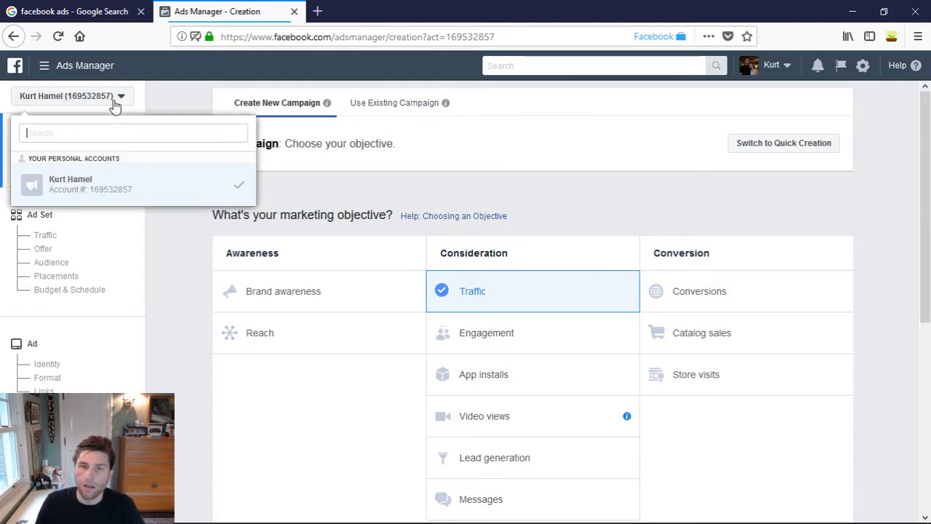
pyautogui.click(113, 102)
pyautogui.moveTo(165, 107); pyautogui.dragTo(171, 116)
pyautogui.scroll(-2, 177, 309)
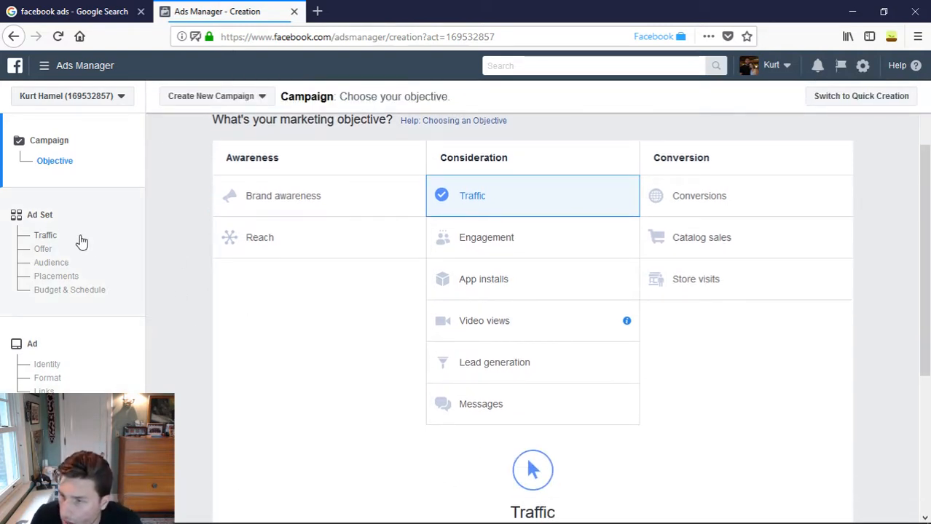
# - Continue to the ad set settings with the Traffic objective and check the inclusion options for the United States location
pyautogui.click(39, 217)
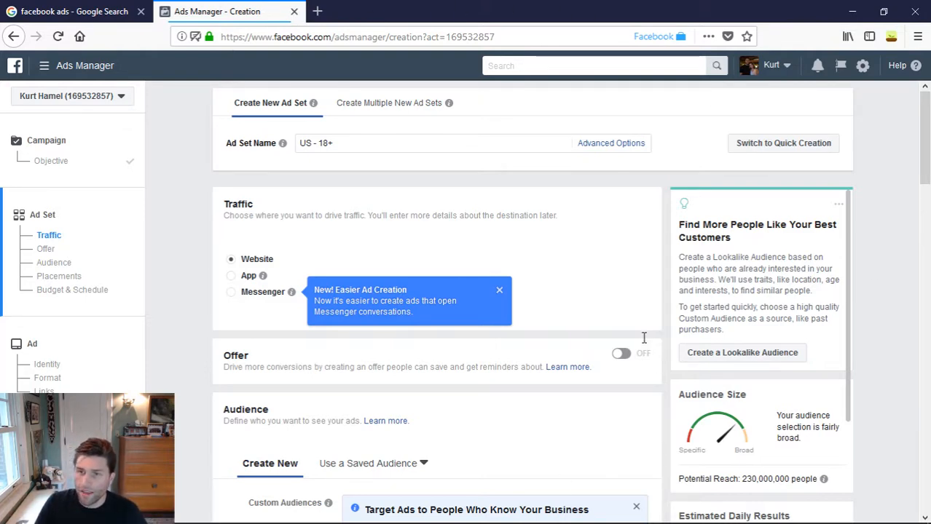
pyautogui.scroll(-3, 594, 413)
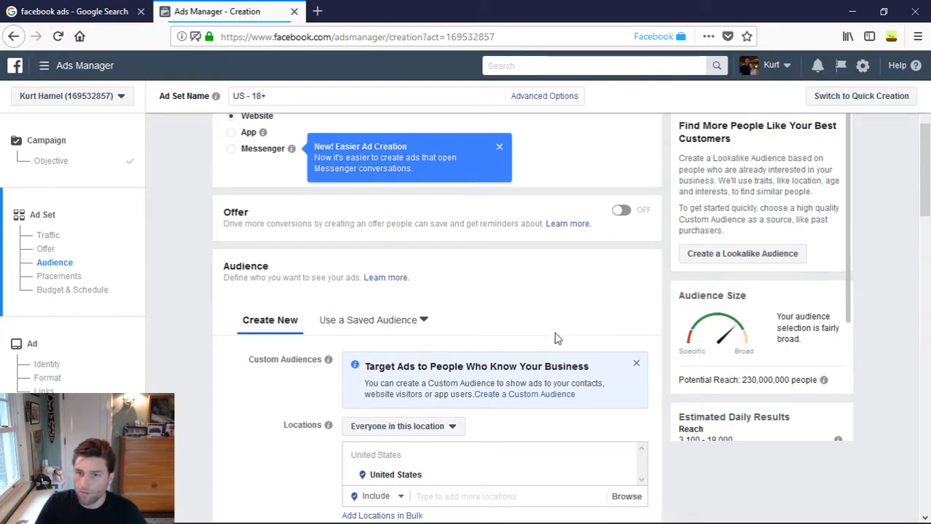
pyautogui.scroll(1, 556, 335)
pyautogui.scroll(-4, 556, 342)
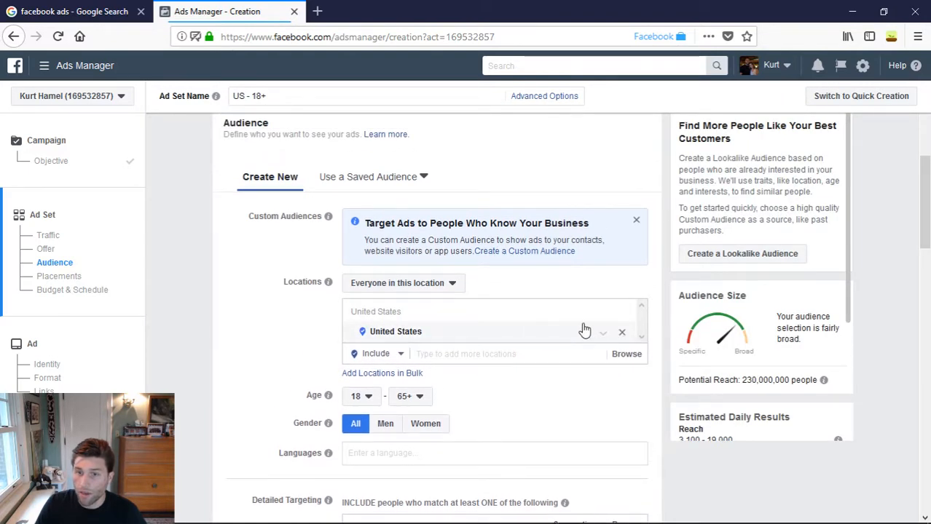
pyautogui.click(606, 336)
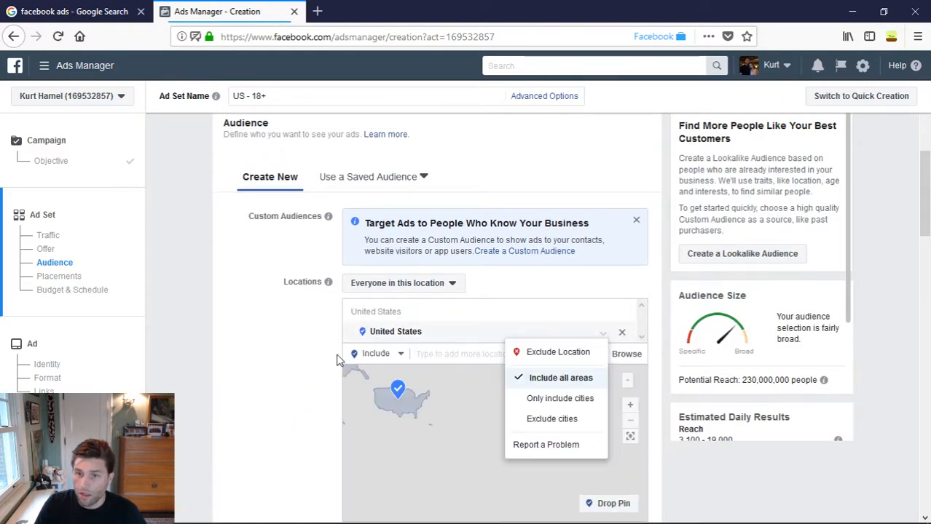
pyautogui.click(290, 360)
pyautogui.scroll(2, 315, 391)
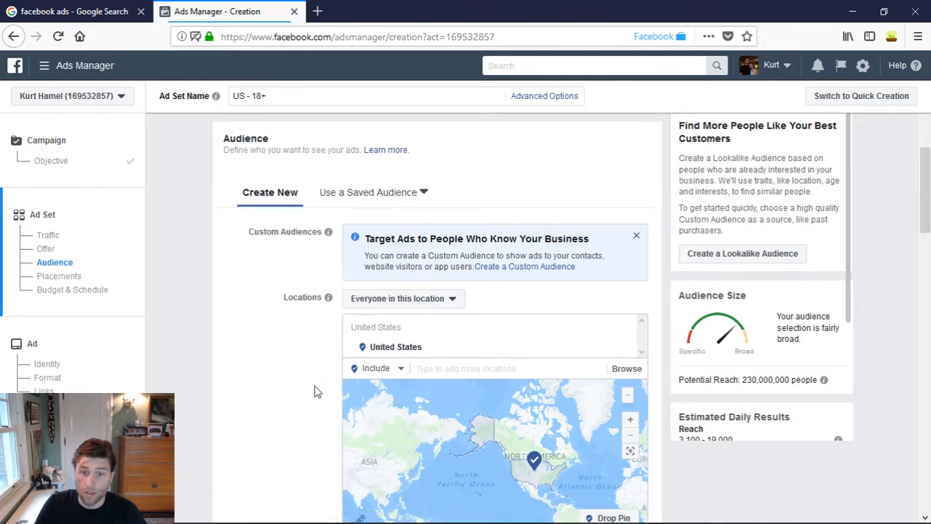
pyautogui.scroll(4, 313, 472)
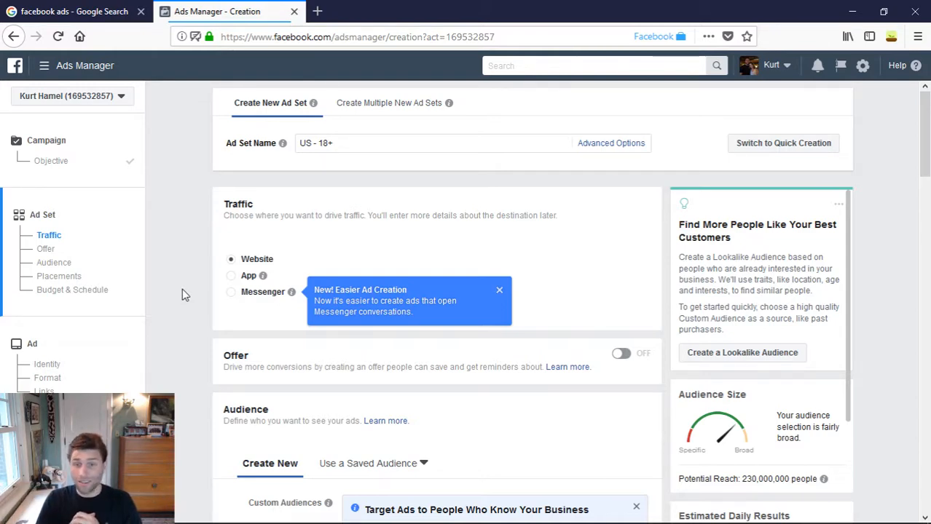
# - Examine the audience's location, age, gender, language and detailed targeting settings, and the automatic placements option
pyautogui.scroll(-6, 306, 364)
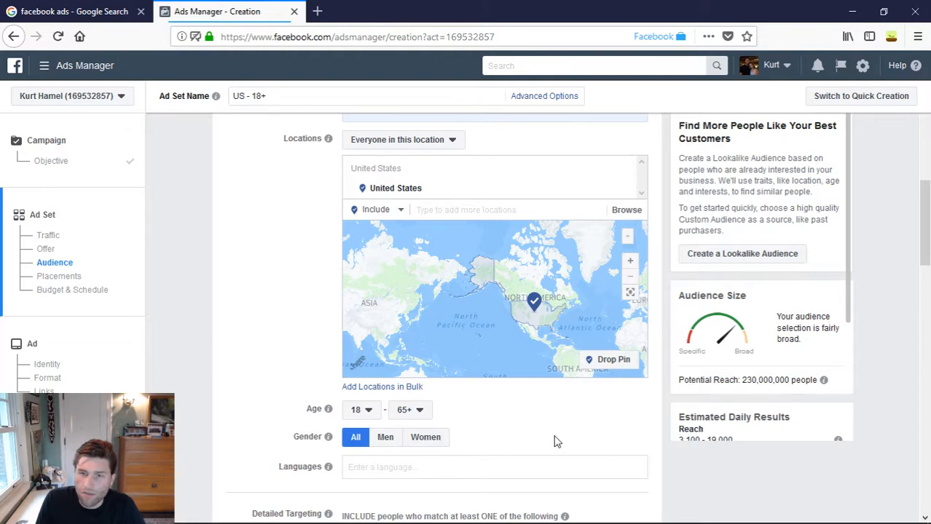
pyautogui.scroll(2, 503, 470)
pyautogui.scroll(-3, 305, 351)
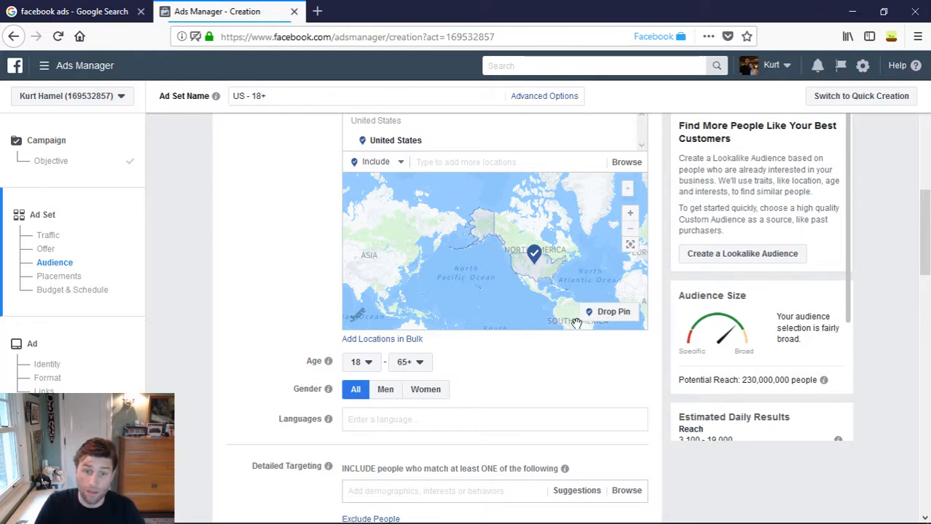
pyautogui.scroll(-5, 241, 437)
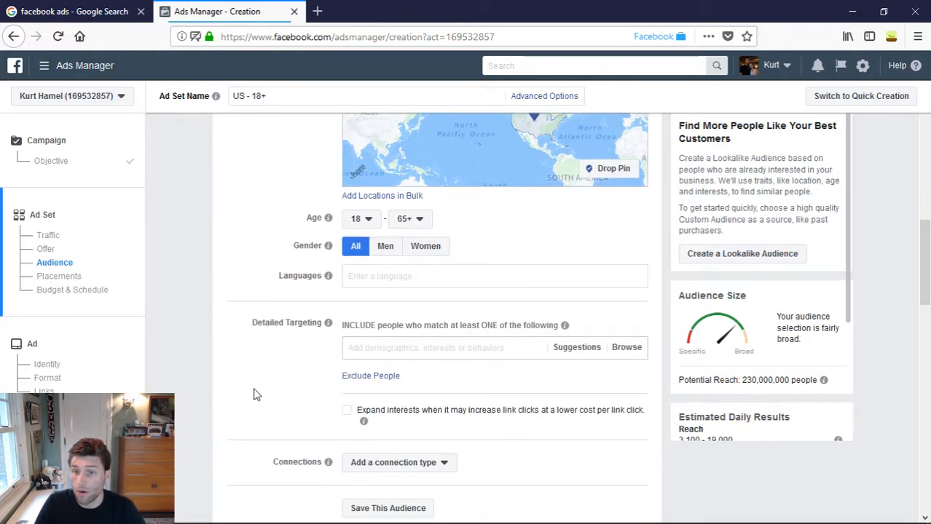
pyautogui.scroll(3, 235, 318)
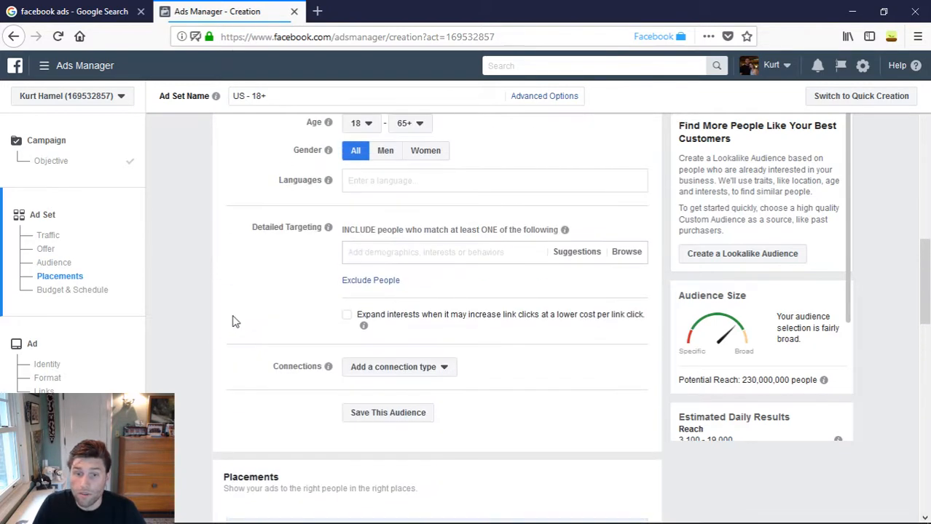
pyautogui.scroll(-4, 185, 374)
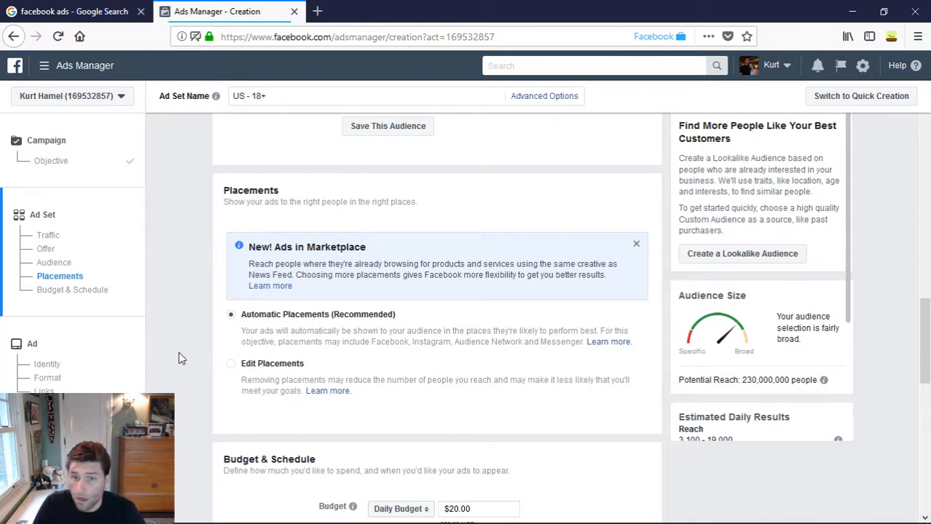
pyautogui.scroll(-1, 182, 358)
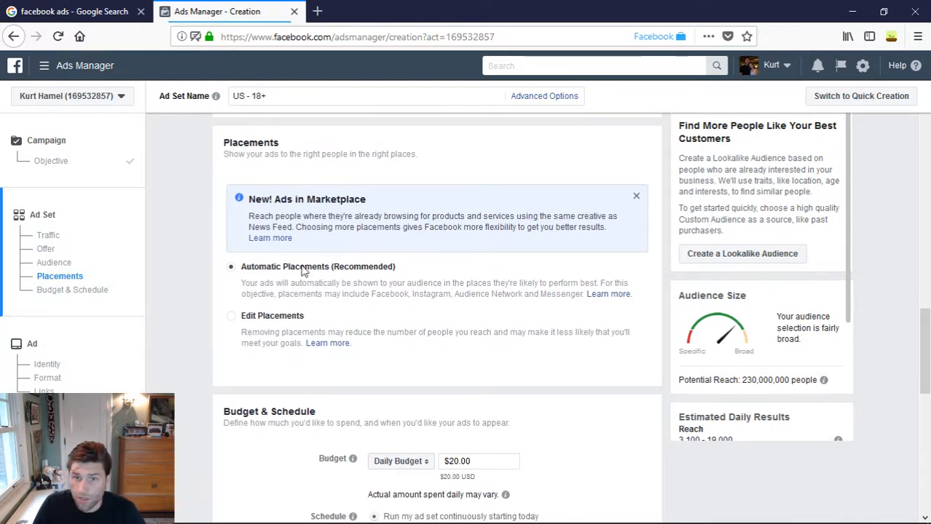
pyautogui.moveTo(282, 268); pyautogui.dragTo(421, 281)
pyautogui.click(420, 281)
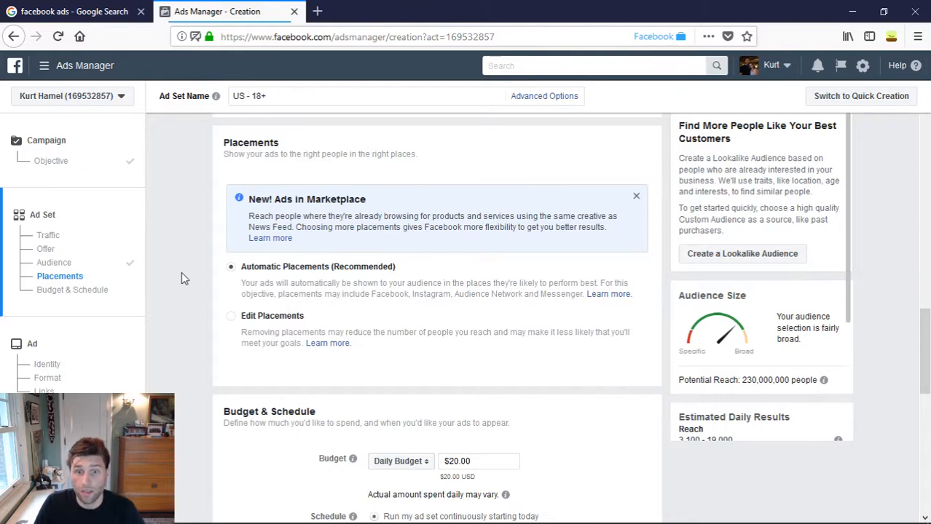
# - Set the ad set's daily budget to $10.00 and schedule it with a start and end date, May 9 to Jun 9, 2018
pyautogui.scroll(-3, 183, 273)
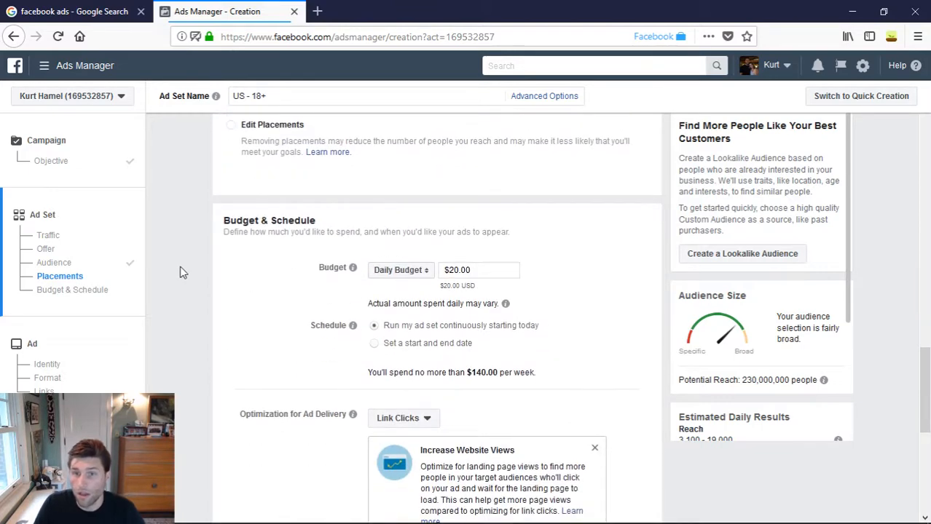
pyautogui.doubleClick(463, 270)
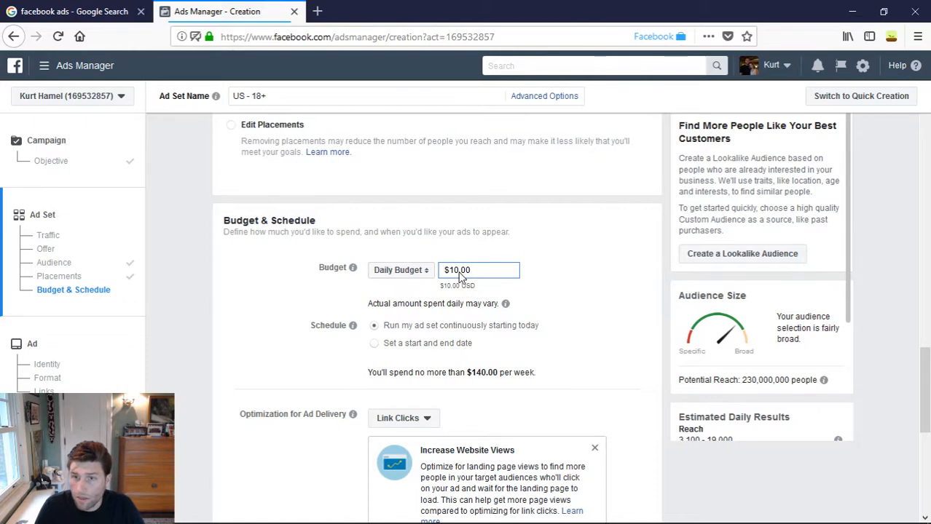
pyautogui.scroll(-1, 461, 277)
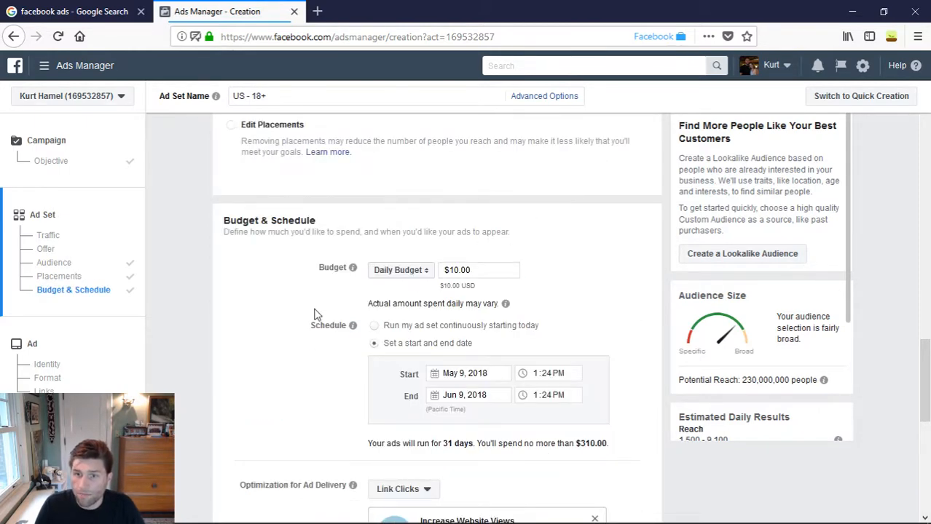
# - Review the schedule, delivery optimization, bid strategy, charging and delivery type options, and recheck the ad set's traffic, audience and placement sections
pyautogui.scroll(-2, 640, 329)
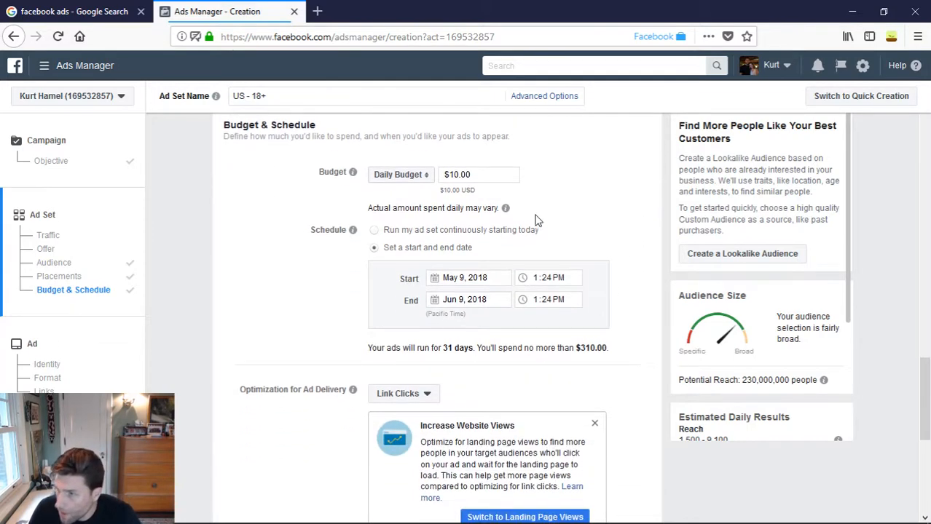
pyautogui.scroll(-3, 485, 233)
pyautogui.scroll(1, 487, 236)
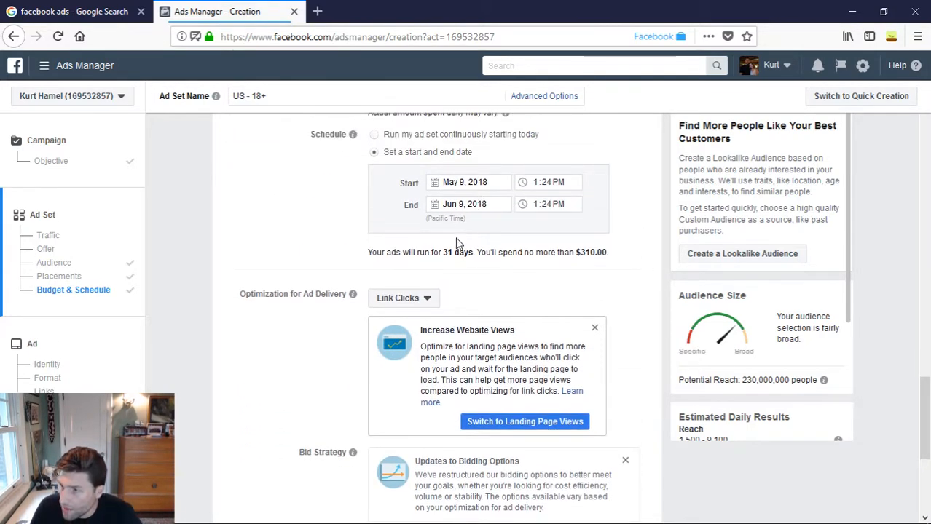
pyautogui.scroll(2, 458, 233)
pyautogui.scroll(-3, 321, 306)
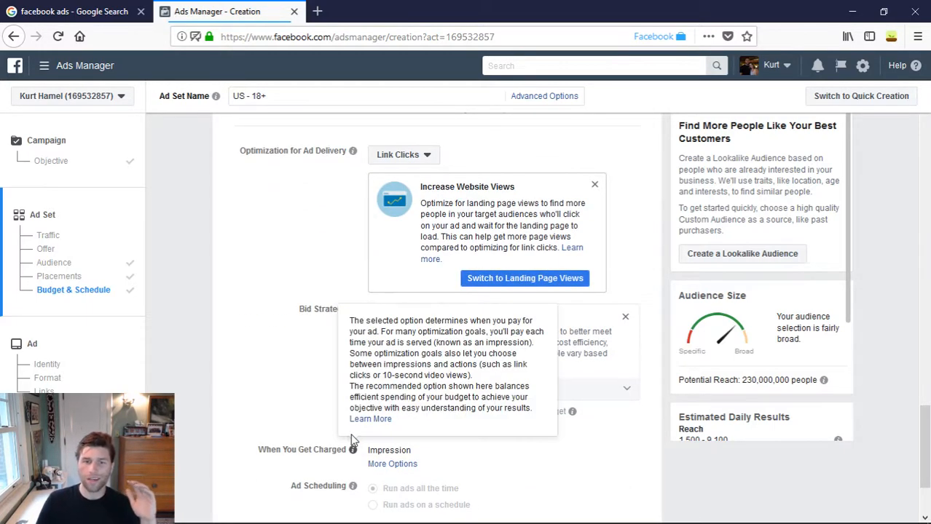
pyautogui.scroll(3, 266, 419)
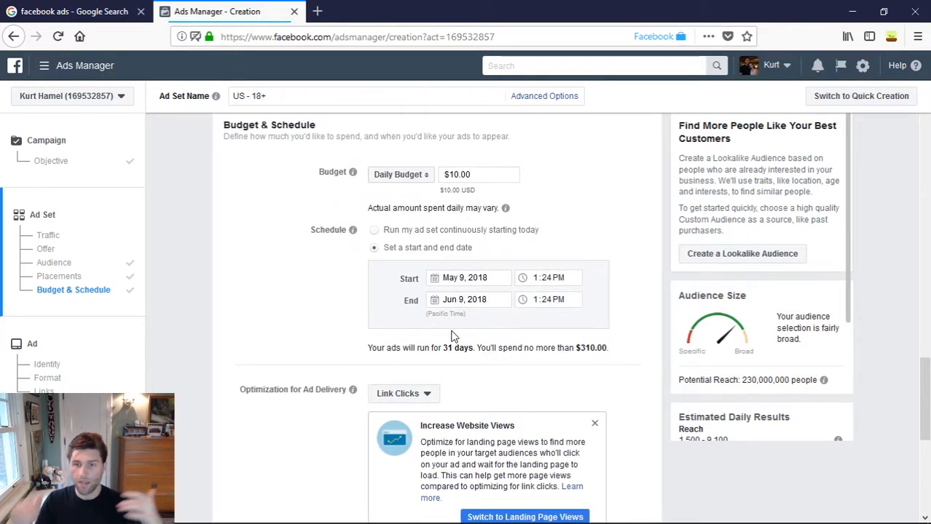
pyautogui.scroll(-3, 441, 334)
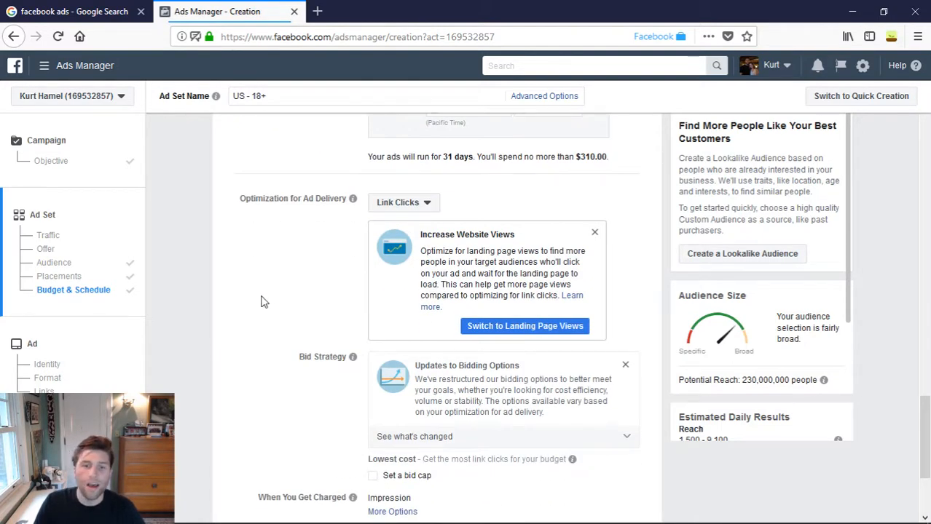
pyautogui.scroll(-2, 284, 334)
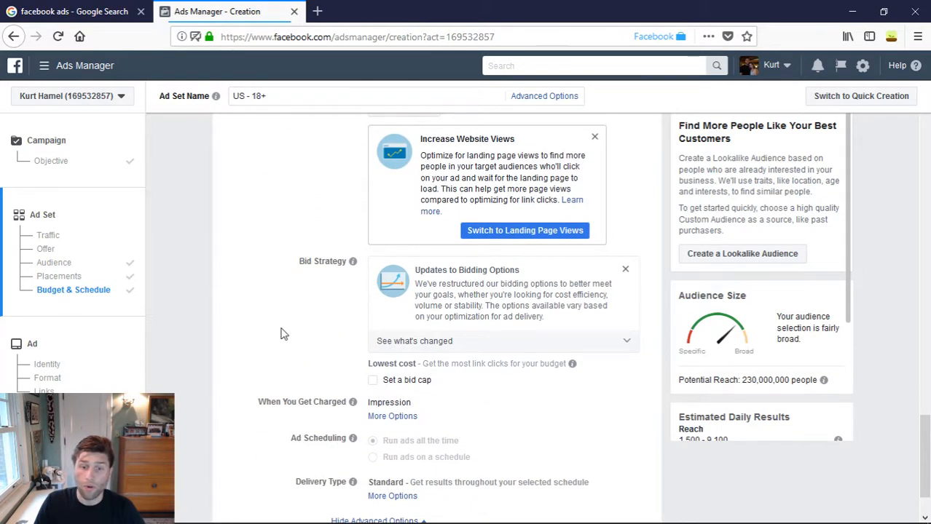
pyautogui.scroll(-2, 258, 357)
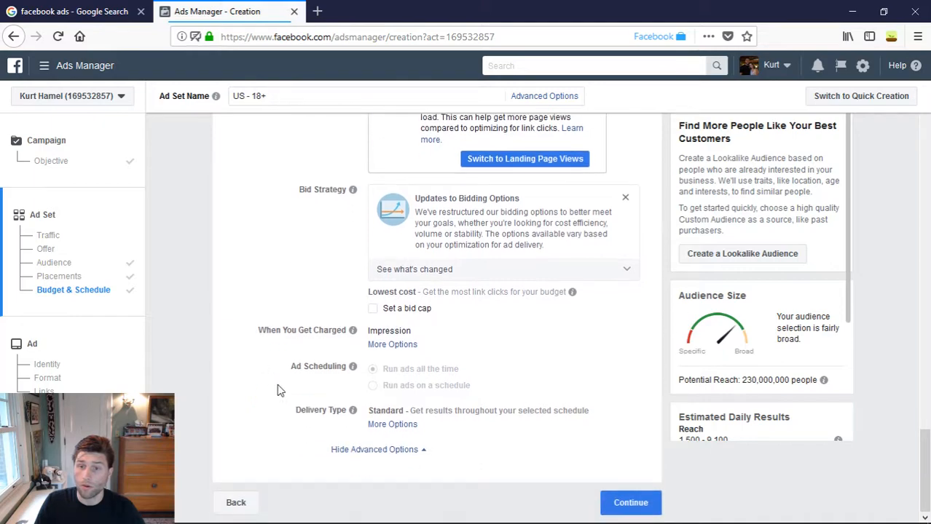
pyautogui.scroll(15, 277, 415)
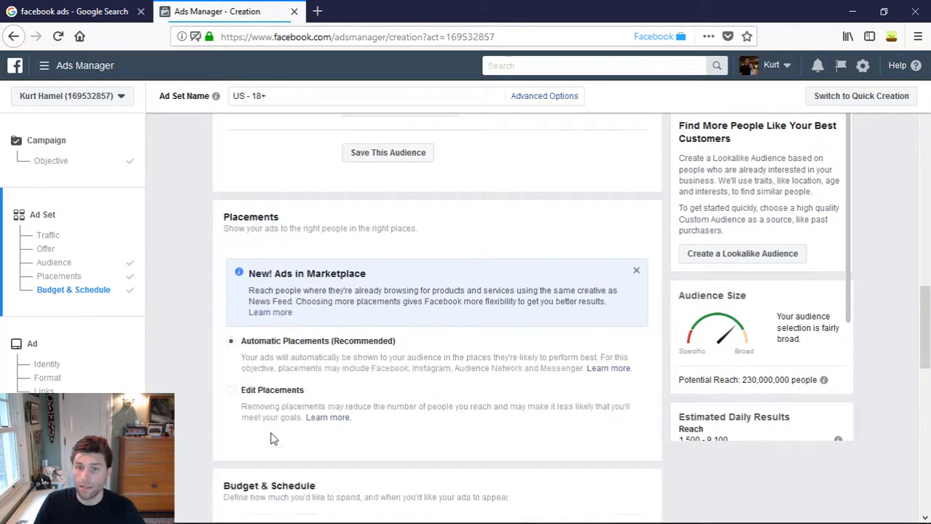
pyautogui.scroll(5, 266, 439)
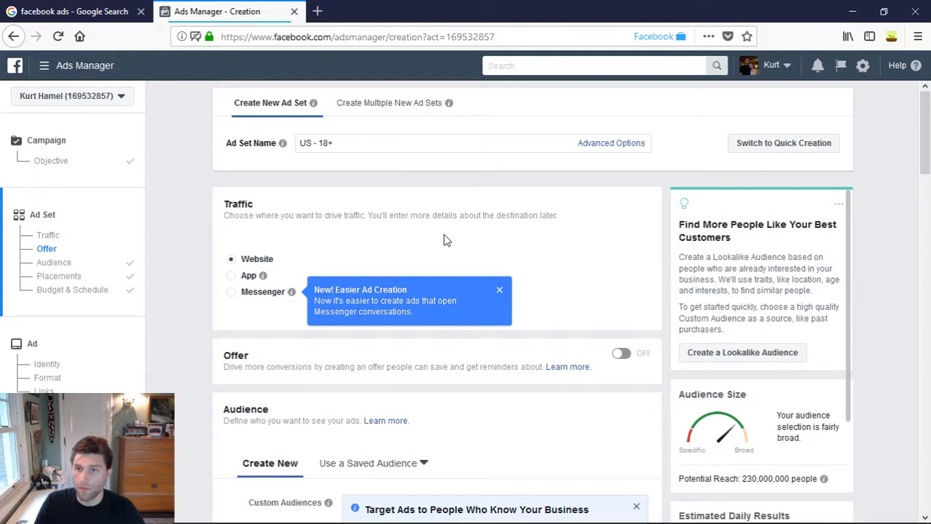
pyautogui.scroll(-1, 636, 187)
pyautogui.scroll(-15, 577, 276)
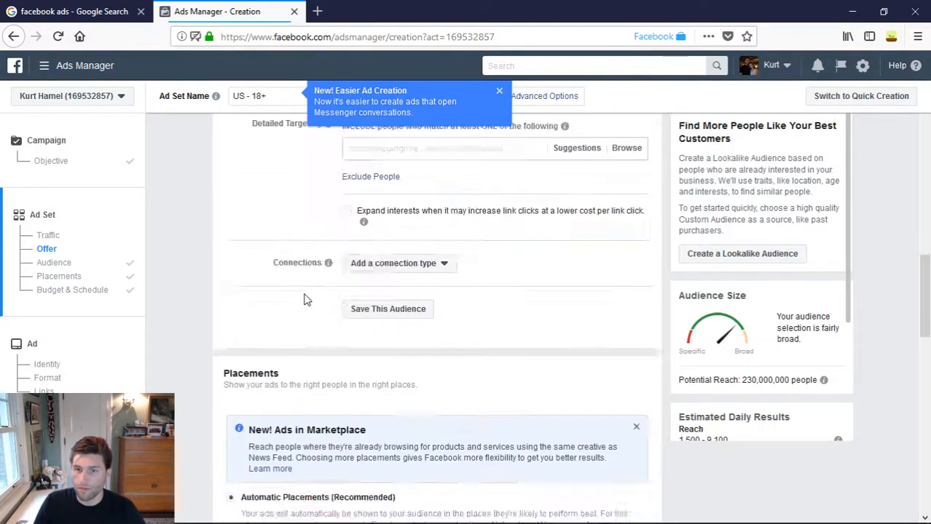
# - Continue from the ad set's budget and schedule to the ad settings and check the identity and format options
pyautogui.scroll(-3, 306, 299)
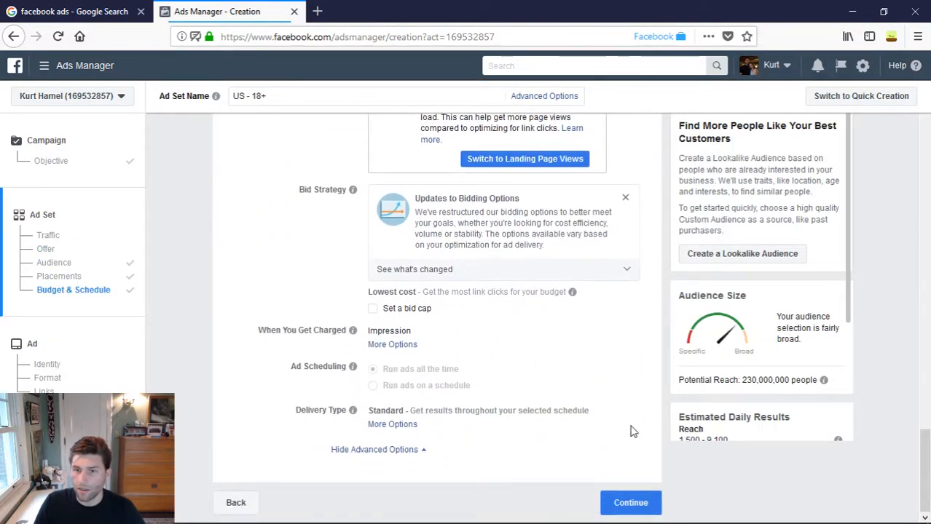
pyautogui.click(628, 503)
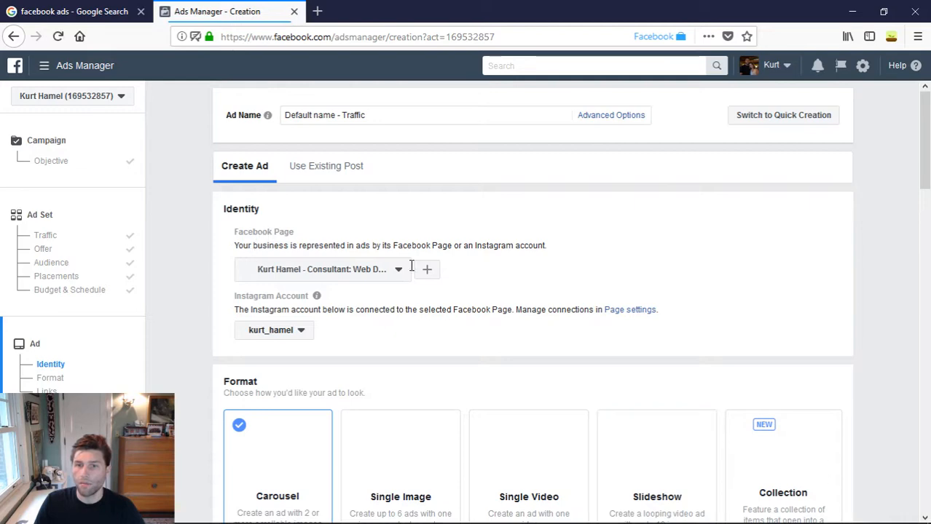
pyautogui.scroll(-2, 539, 299)
pyautogui.scroll(-1, 481, 312)
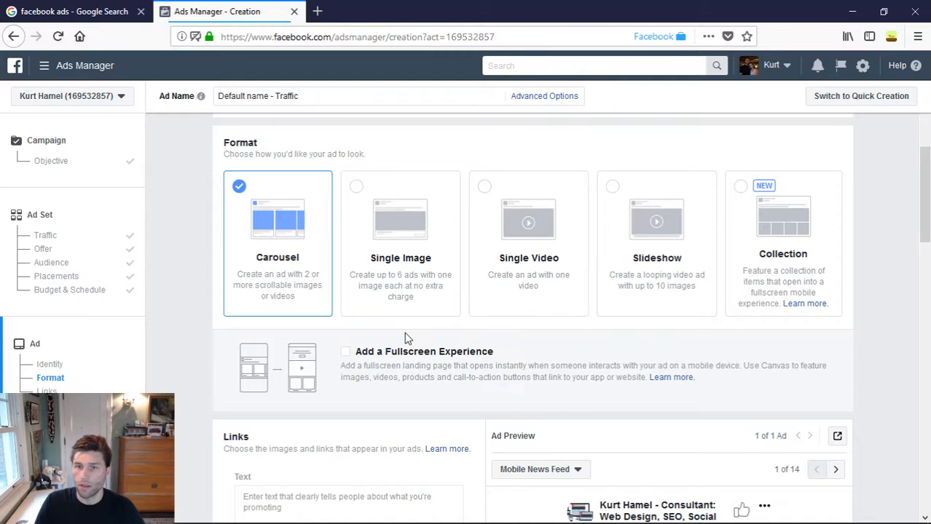
# - Examine the carousel ad's format, text, card images, headline, destination and See More URLs, call to action, and mobile news feed preview
pyautogui.scroll(-2, 405, 328)
pyautogui.scroll(-2, 405, 318)
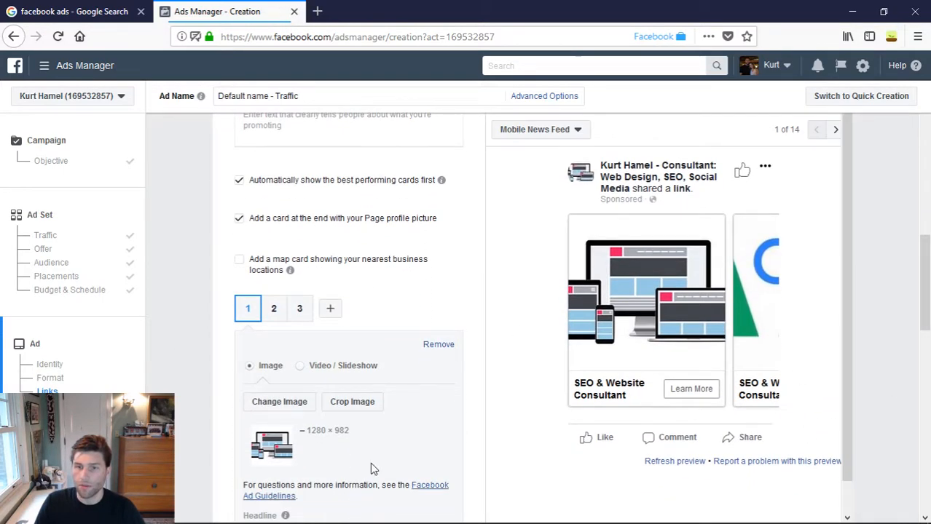
pyautogui.scroll(-1, 496, 313)
pyautogui.scroll(-1, 519, 444)
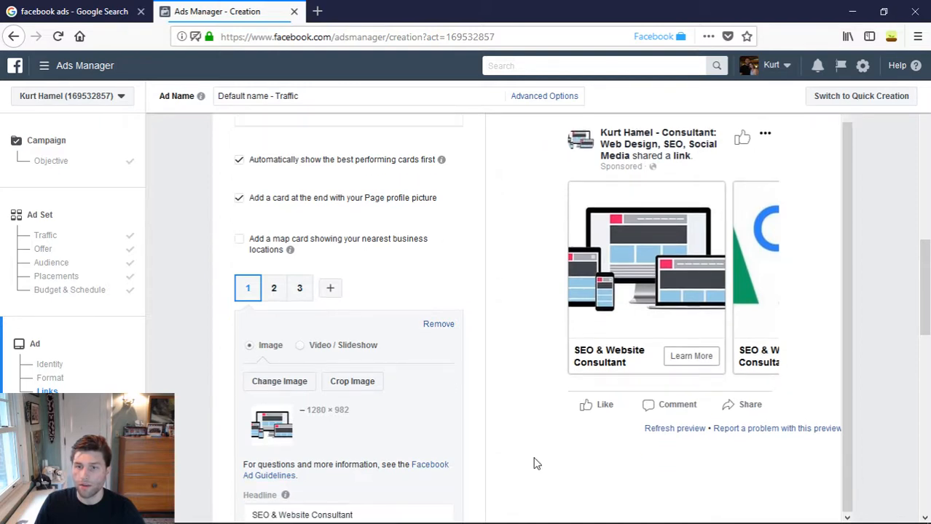
pyautogui.scroll(1, 535, 463)
pyautogui.scroll(5, 424, 478)
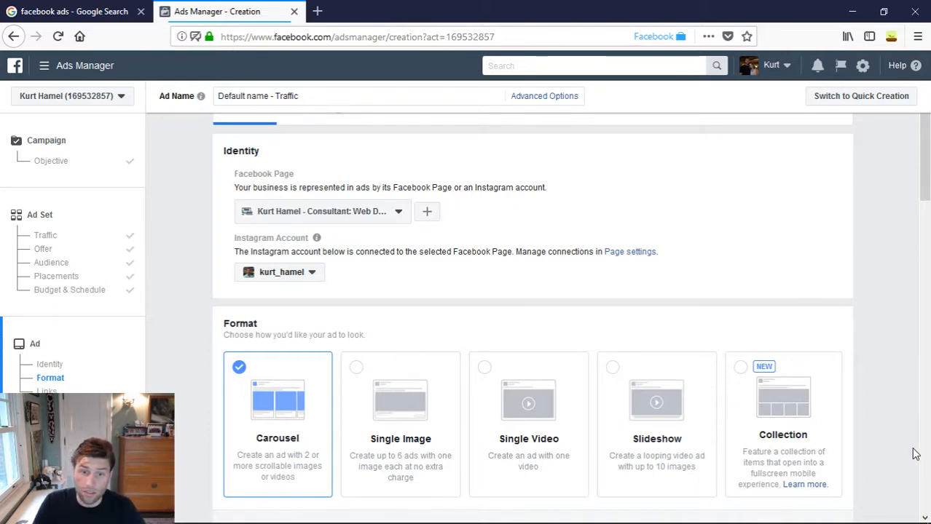
pyautogui.scroll(-5, 576, 313)
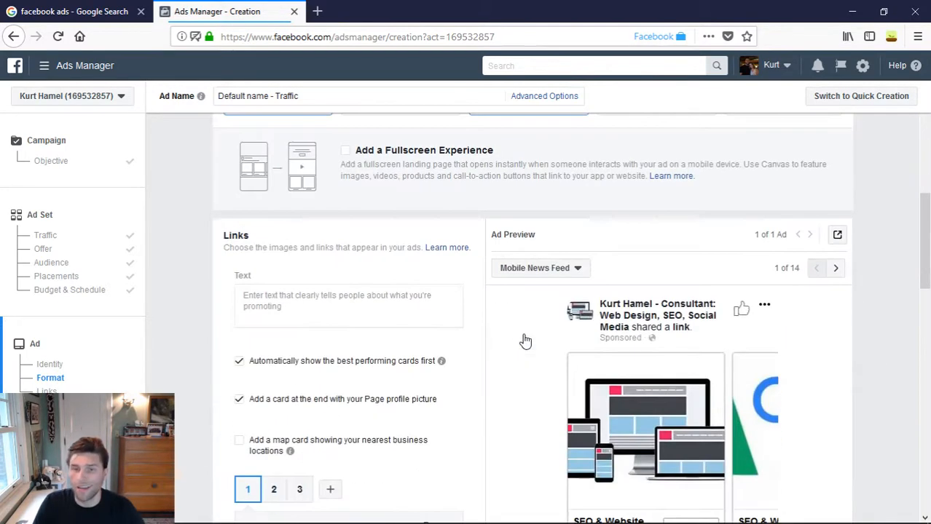
pyautogui.scroll(-5, 427, 375)
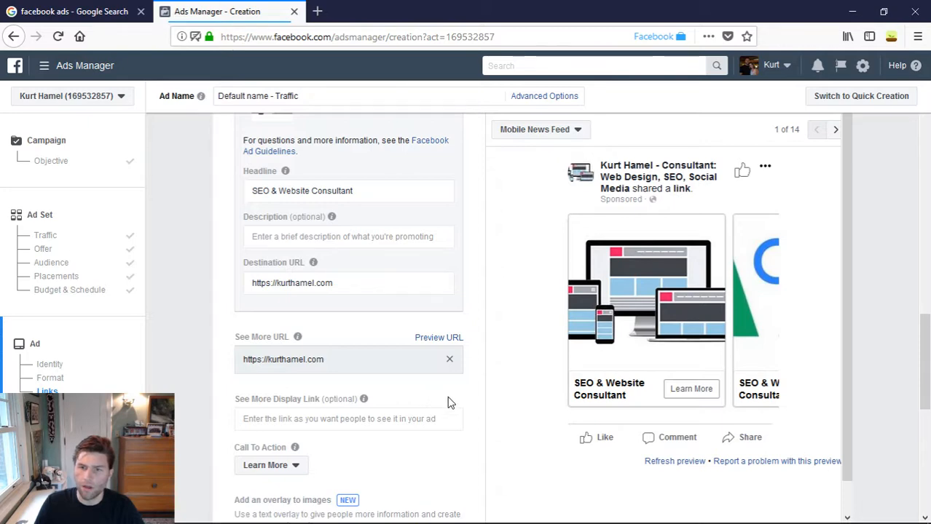
pyautogui.scroll(-1, 512, 437)
pyautogui.scroll(2, 514, 440)
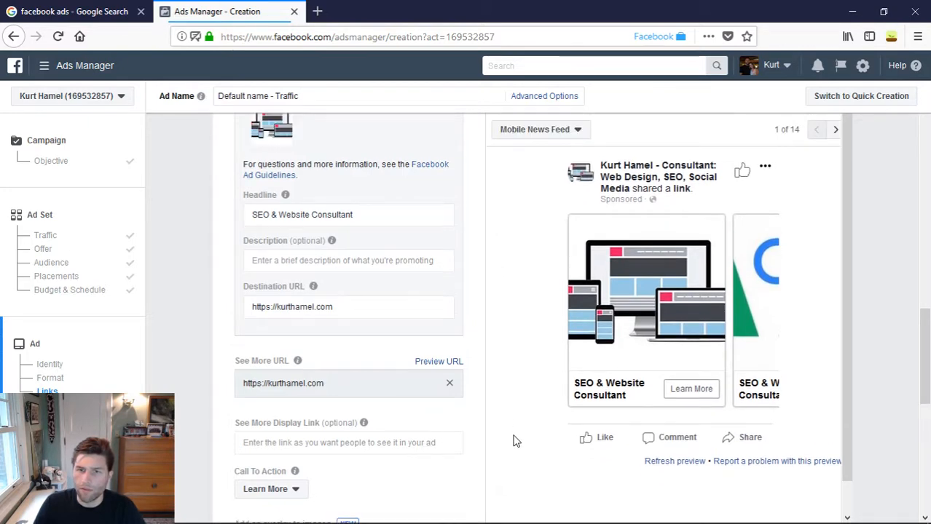
# - Look over the full list of Ads Manager tools and return to the carousel ad's link settings
pyautogui.click(42, 65)
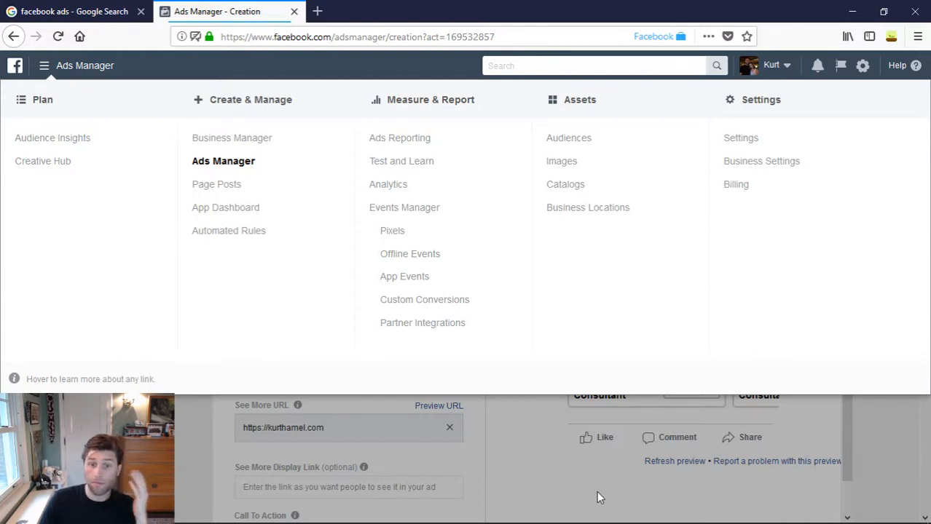
pyautogui.click(565, 471)
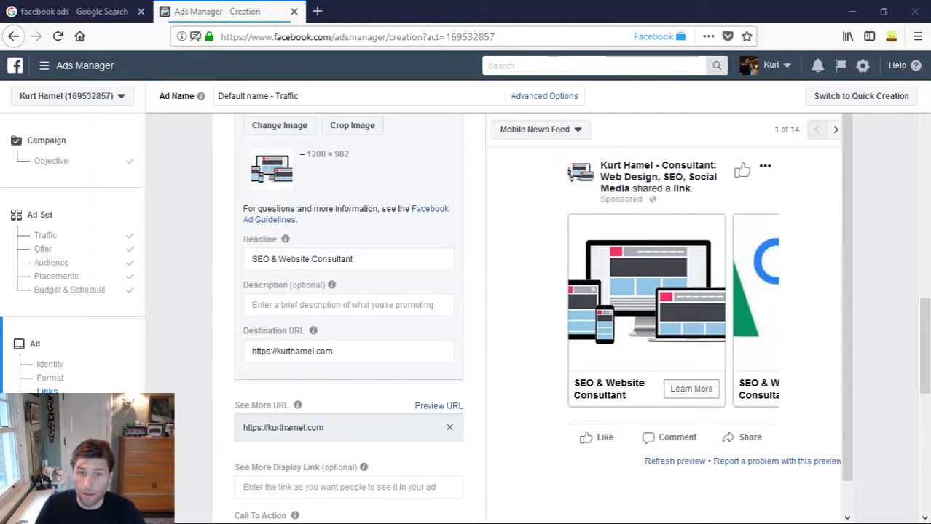
pyautogui.scroll(-1, 392, 230)
pyautogui.scroll(4, 386, 240)
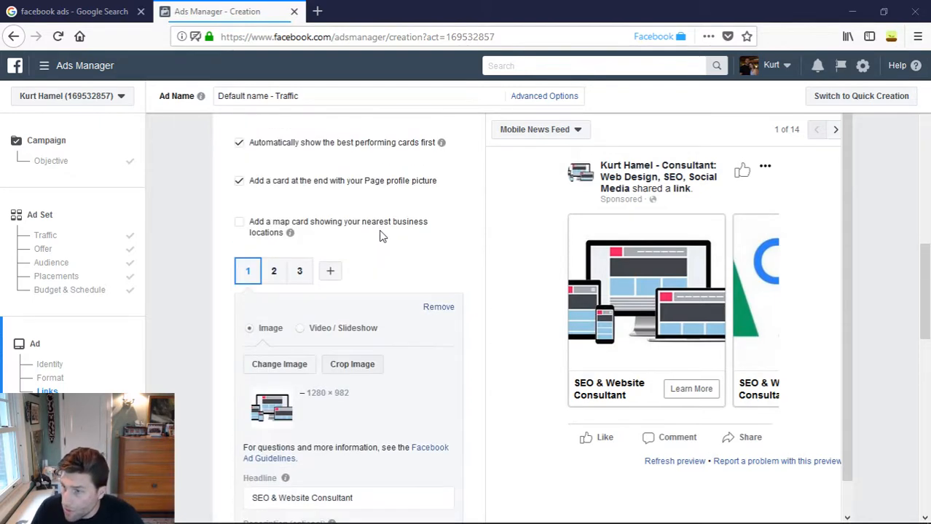
# - Check which Instagram accounts can be chosen for the ad's identity and read the note about the connected Facebook Page
pyautogui.scroll(10, 393, 284)
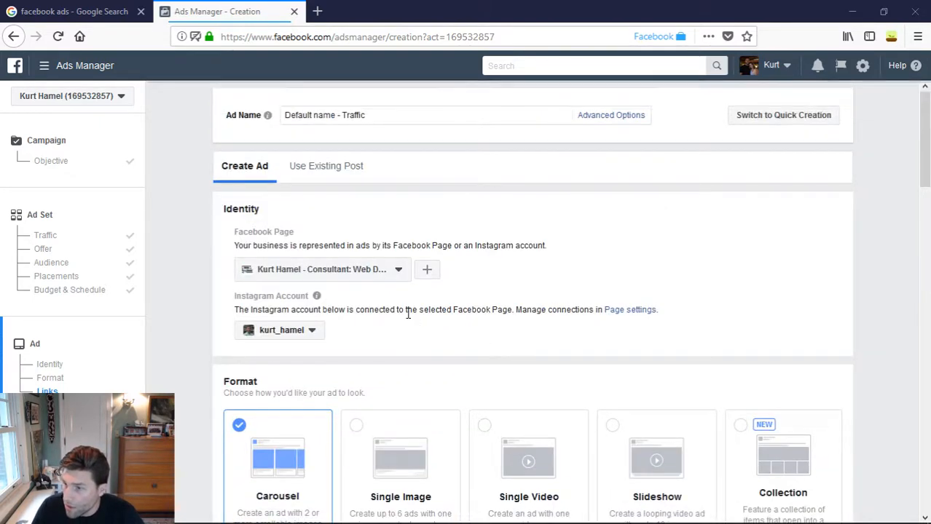
pyautogui.click(311, 332)
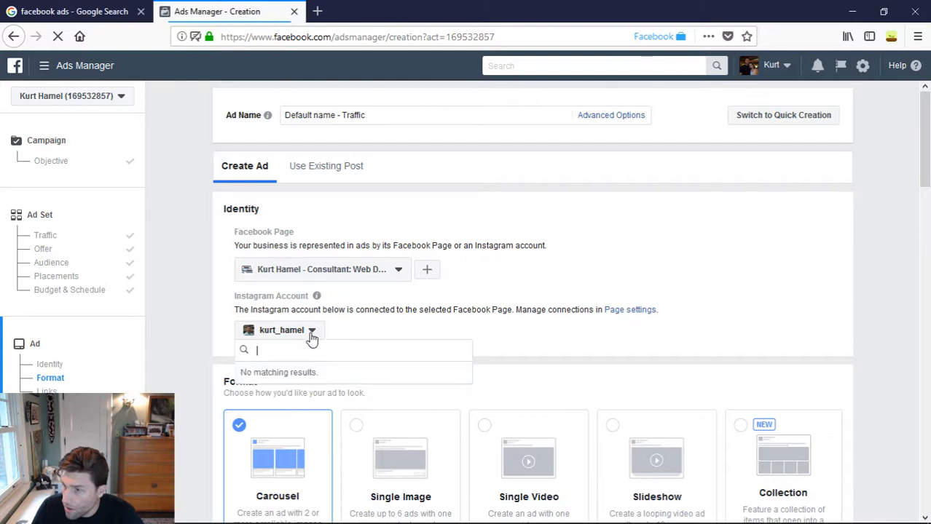
pyautogui.tripleClick(385, 312)
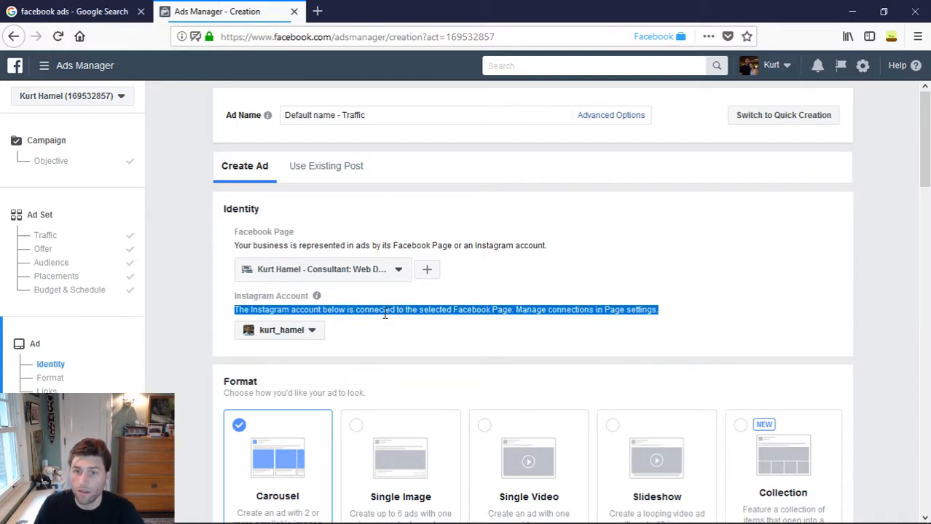
pyautogui.click(385, 314)
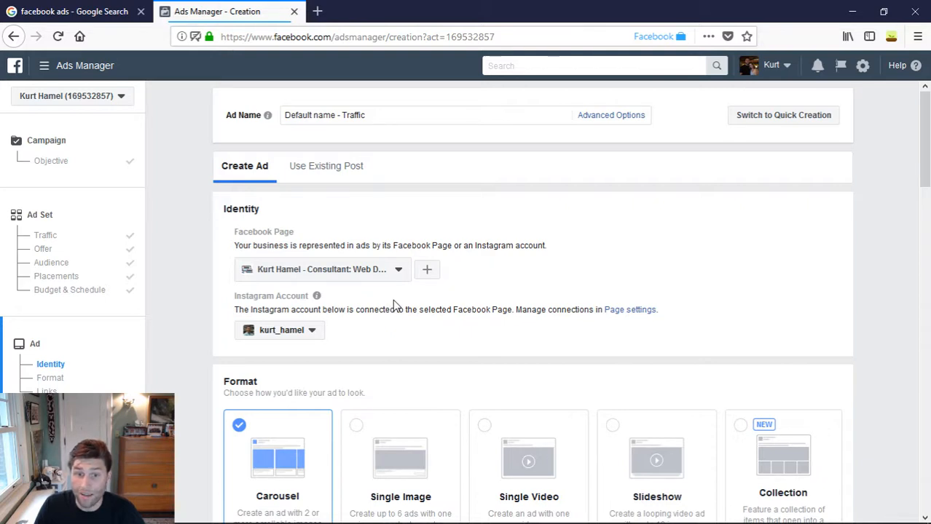